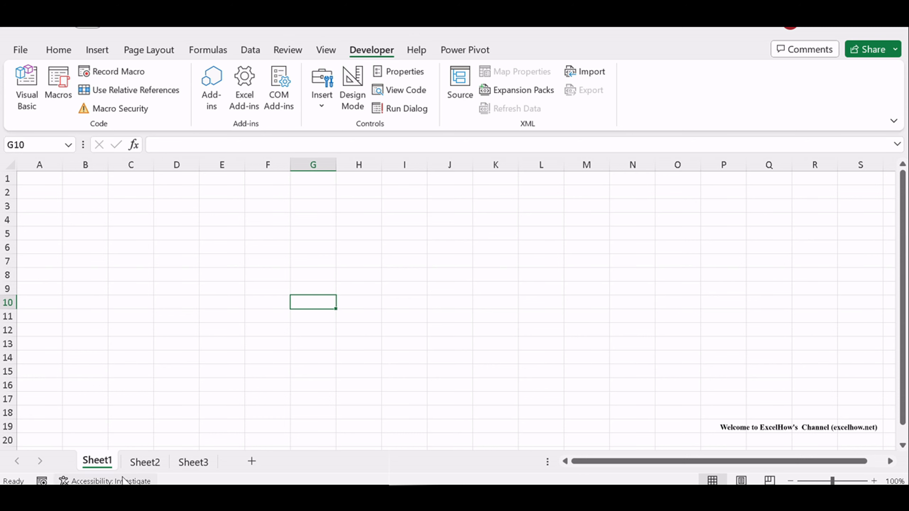
On Sheet2, enter the formula =INDEX($B$2:$B$6, RANDBETWEEN(1, COUNTA($B$2:$B$6)), 1) in cell C2 to pick a random product name
left_click(144, 462)
left_click(323, 338)
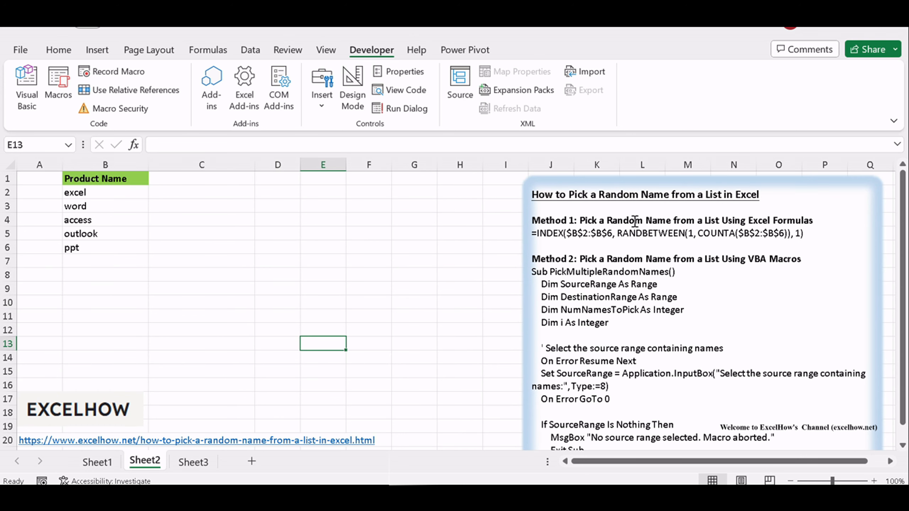
left_click(169, 216)
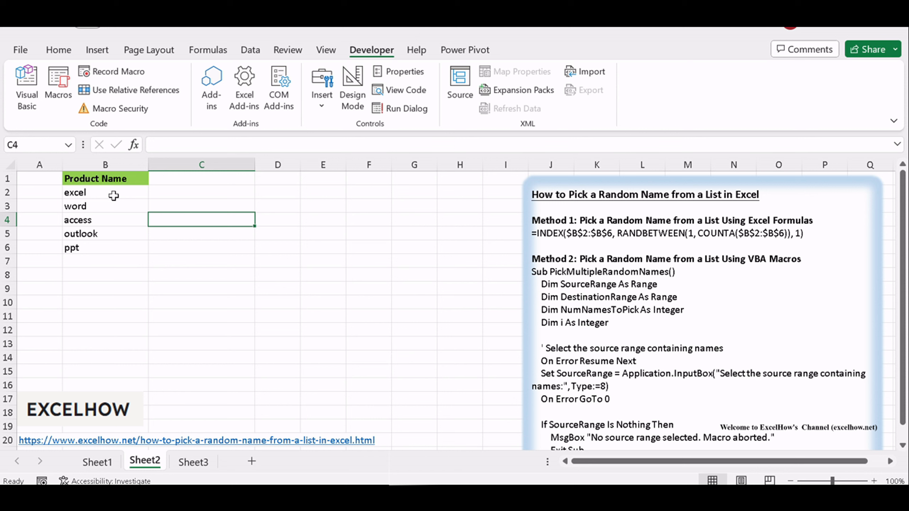
left_click_drag(103, 193, 78, 248)
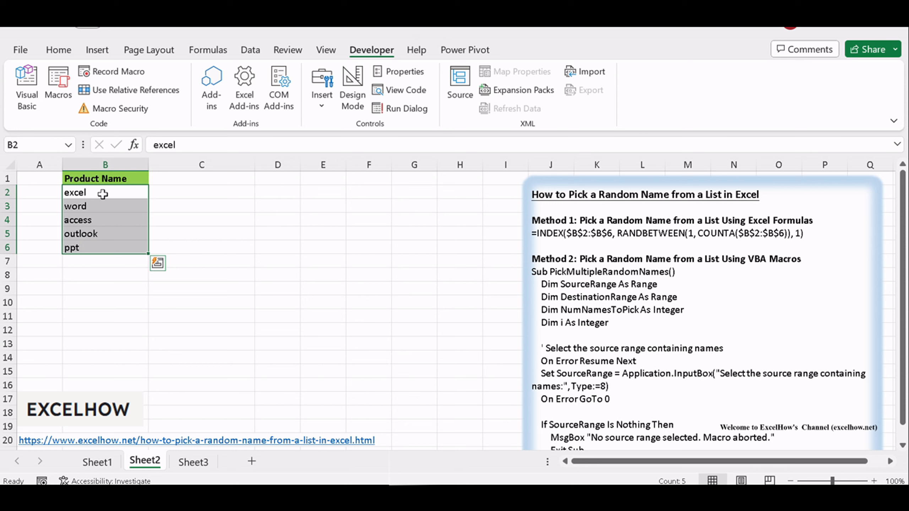
left_click(202, 194)
double_click(202, 193)
type("=INDEX($B$2:$B$6, RANDBETWEEN(1, COUNTA($B$2:$B$6)), 1)")
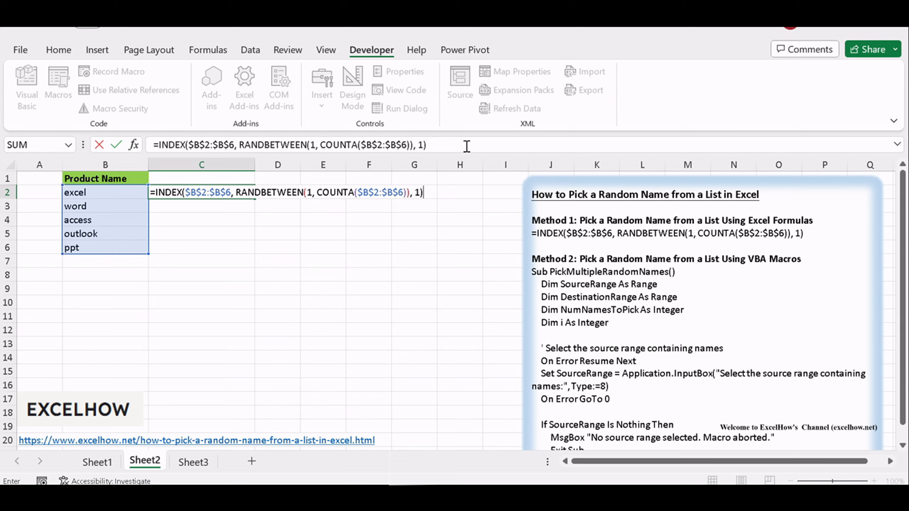
key("Return")
Copy the random-pick formula from C2 down to C4
left_click(240, 193)
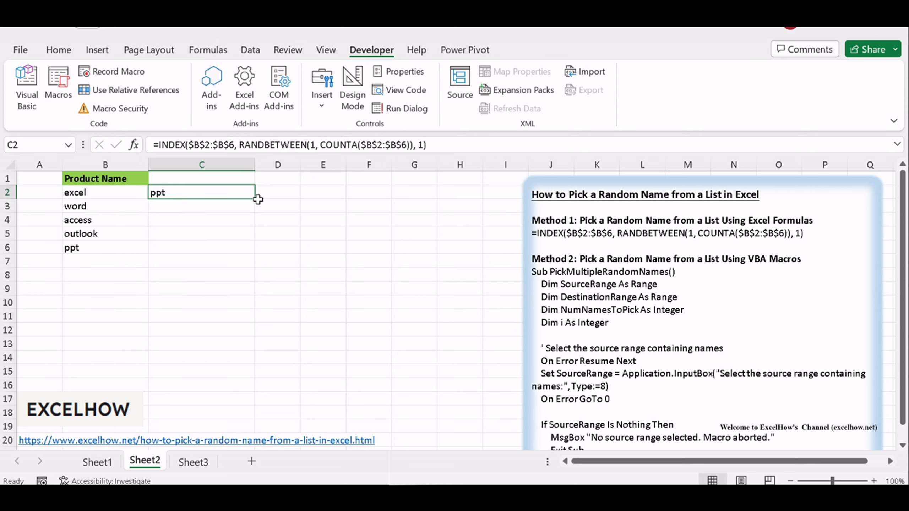
left_click_drag(256, 201, 243, 219)
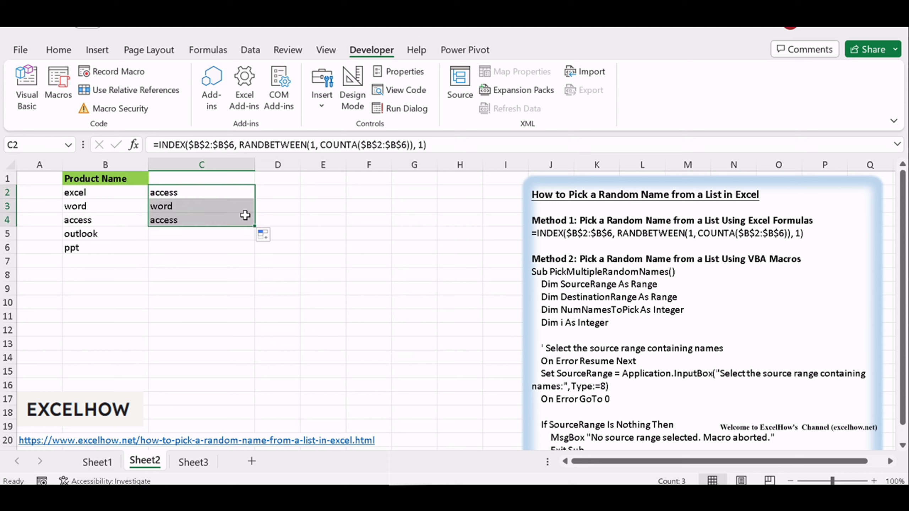
left_click(233, 195)
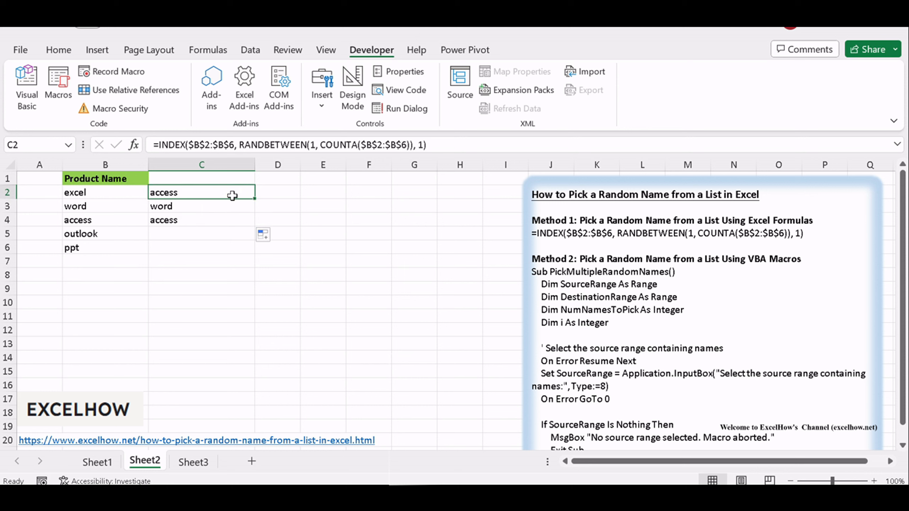
Recalculate the sheet six times to generate new random picks in C2:C4
key("F9")
key("F9")
key("F9")
key("F9")
key("F9")
key("F9")
left_click(296, 220)
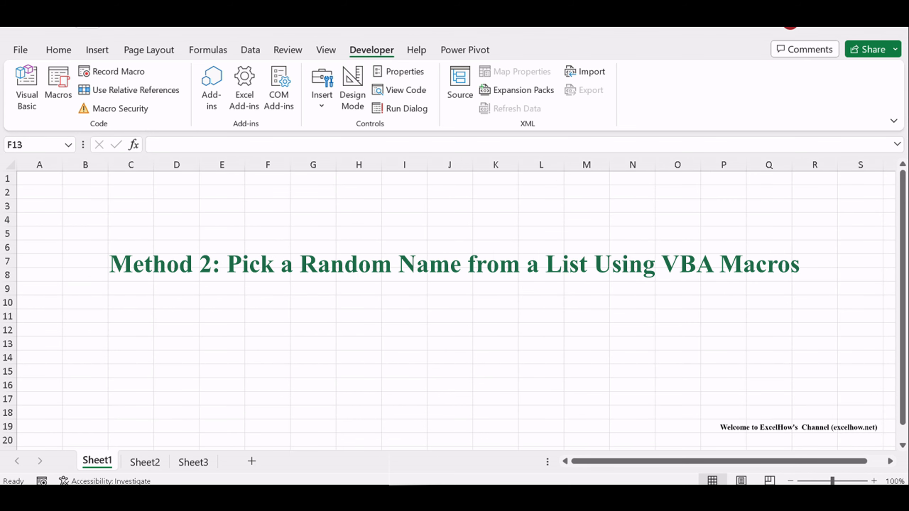
Return to Sheet2 and review the product list in B2:B6 and the random picks in C2:C4
left_click(417, 337)
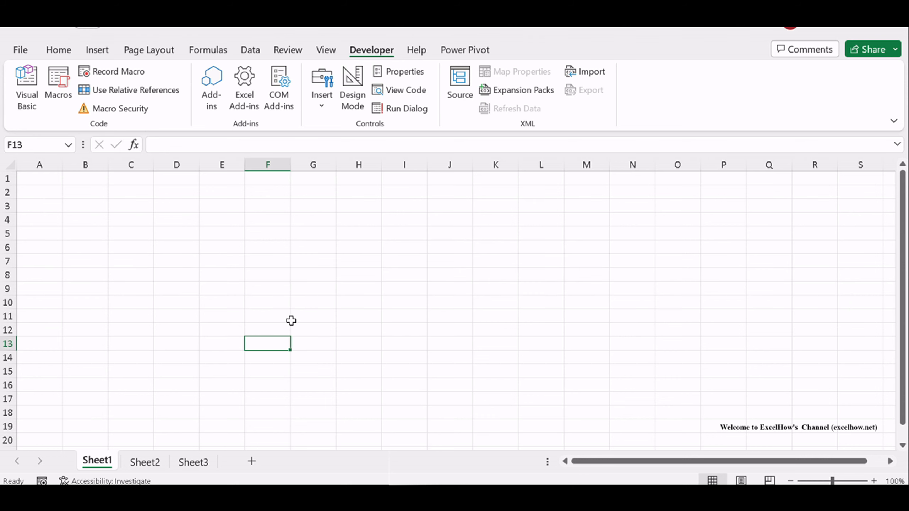
left_click(145, 461)
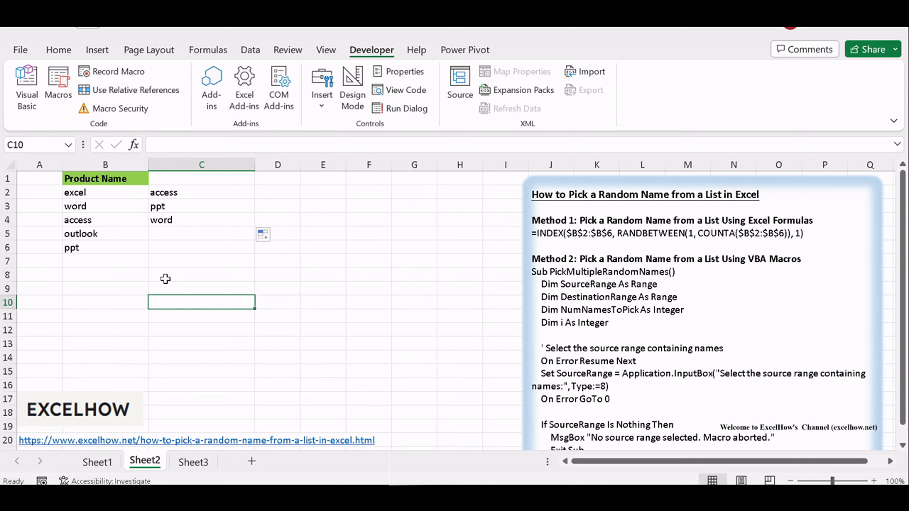
left_click(350, 287)
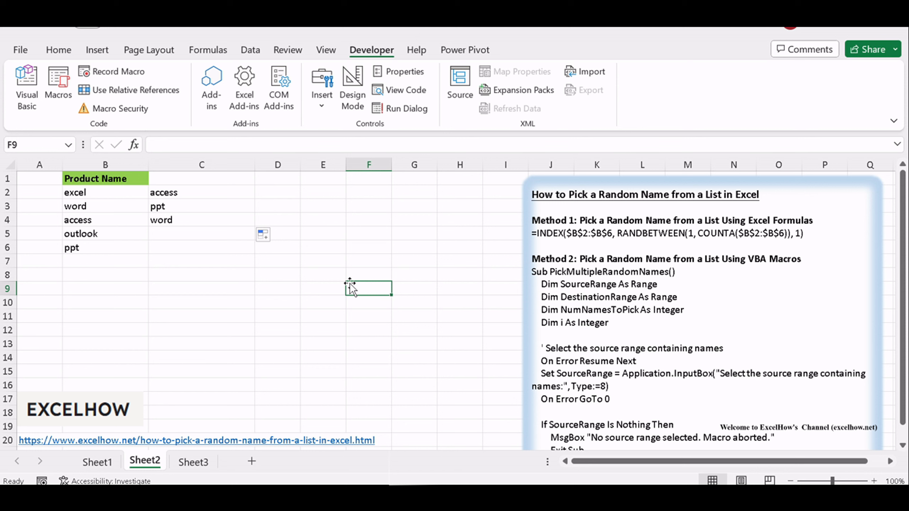
left_click(105, 195)
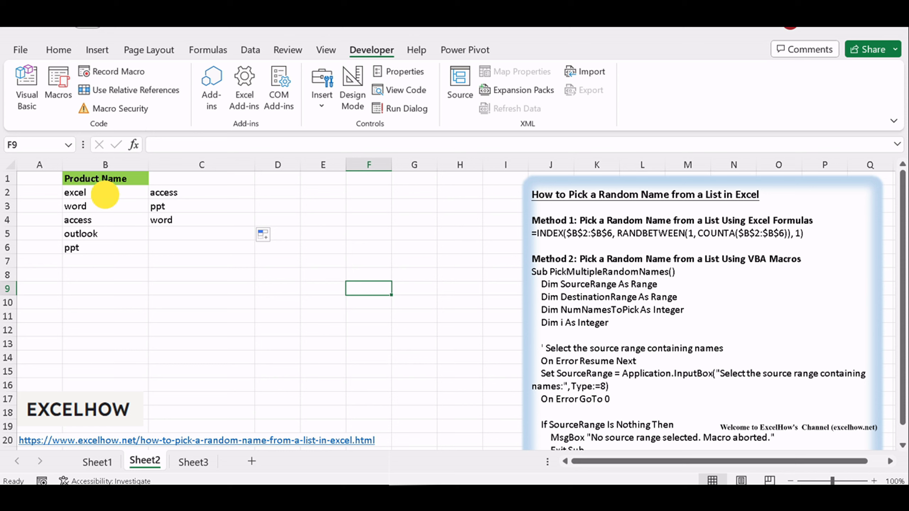
left_click_drag(105, 194, 76, 247)
left_click_drag(234, 197, 229, 218)
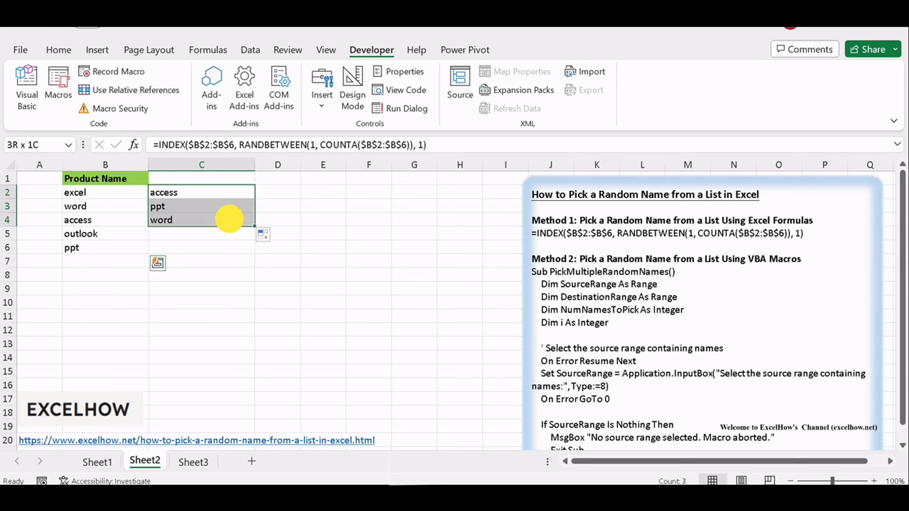
left_click(368, 210)
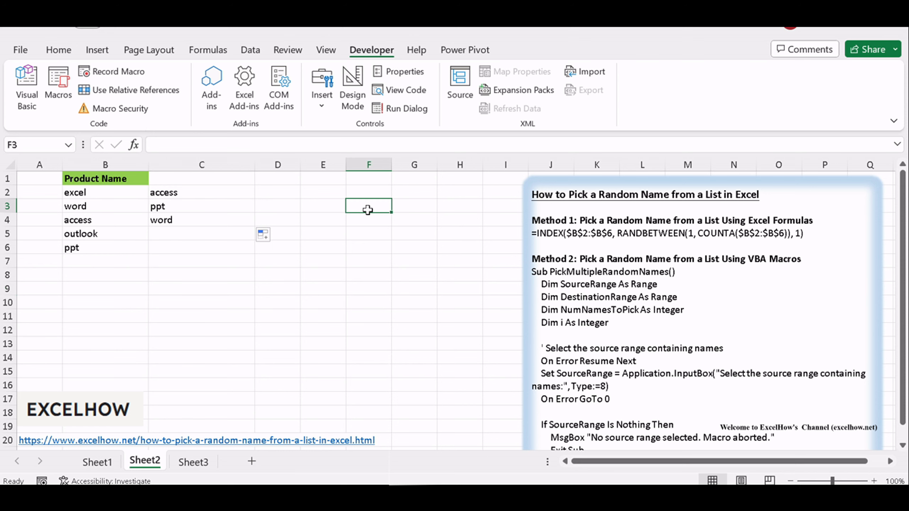
left_click(375, 246)
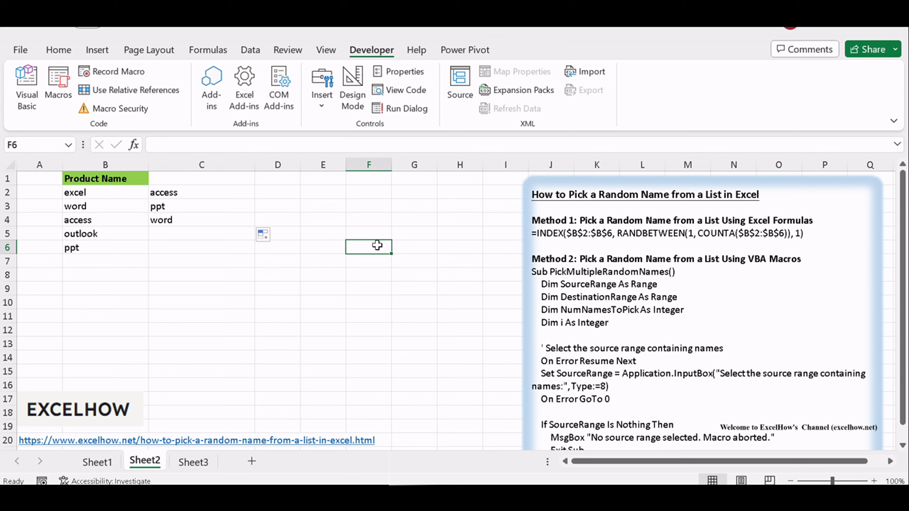
Open the Visual Basic editor and insert a new module with its code window maximized
key("alt+F11")
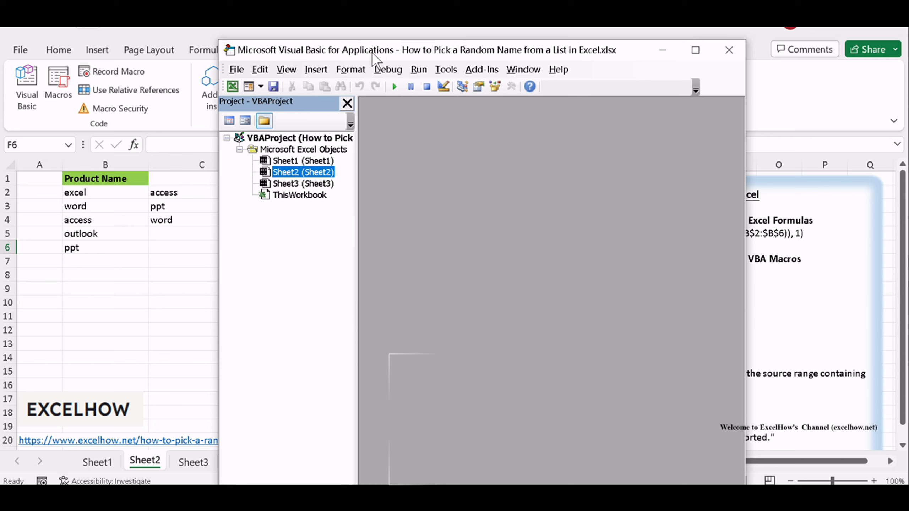
left_click(316, 70)
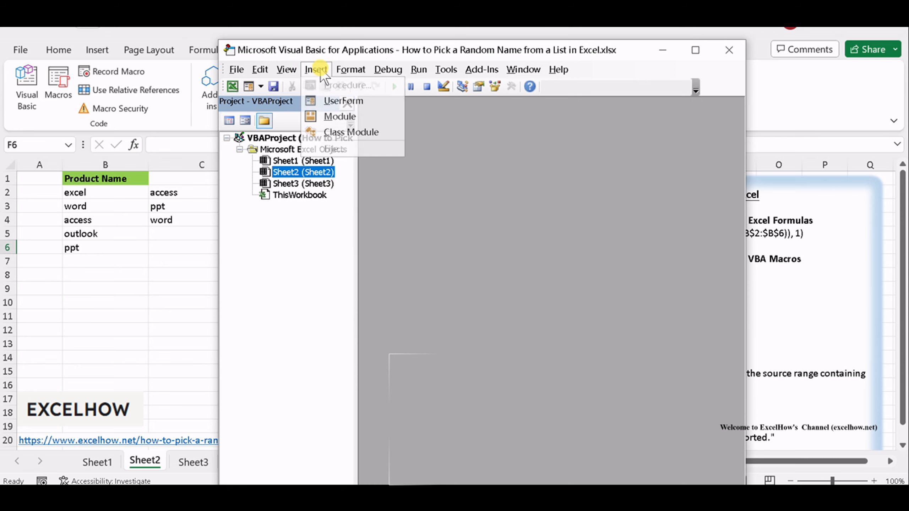
left_click(351, 116)
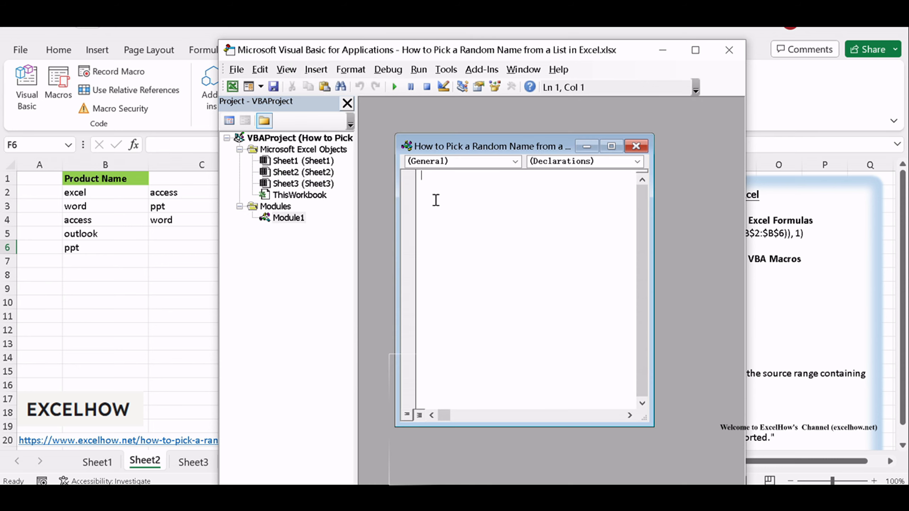
left_click(611, 147)
left_click(510, 220)
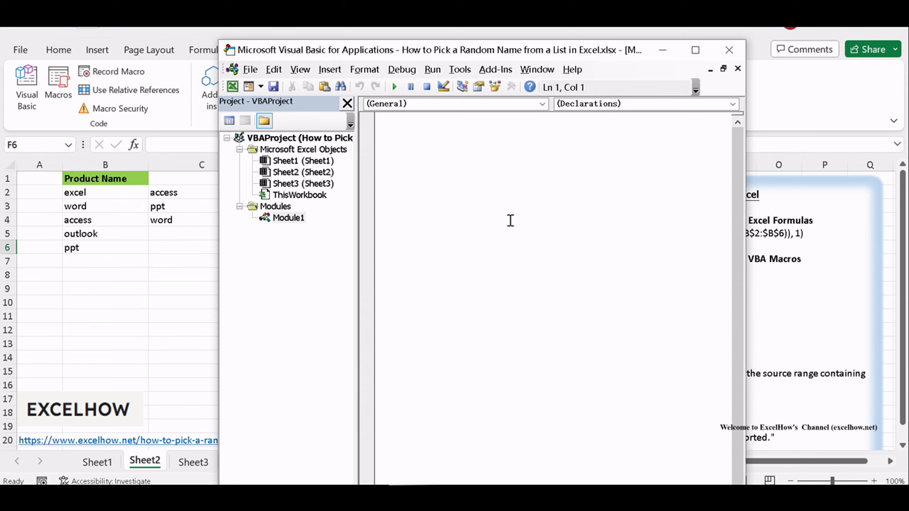
Paste the PickMultipleRandomNames macro code into the new module and check its first lines
key("ctrl+v")
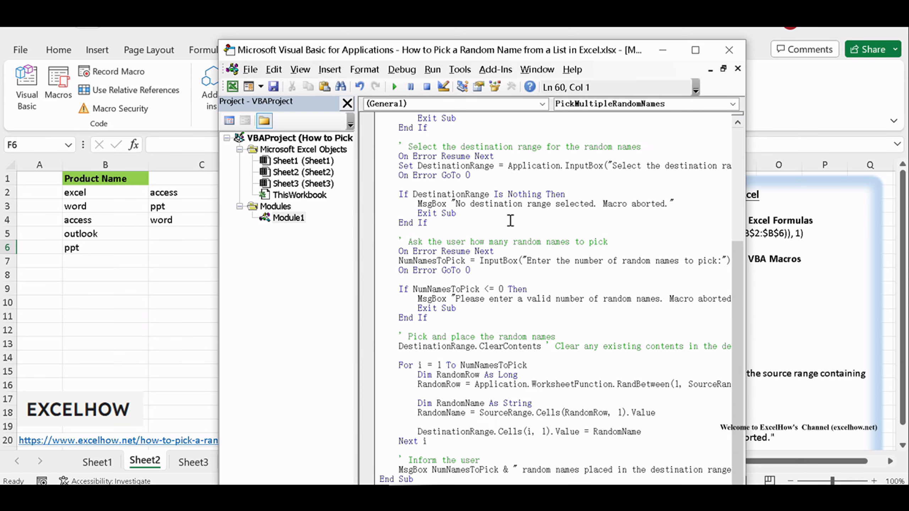
scroll(509, 220, "up", 5)
left_click_drag(399, 119, 508, 119)
left_click(550, 138)
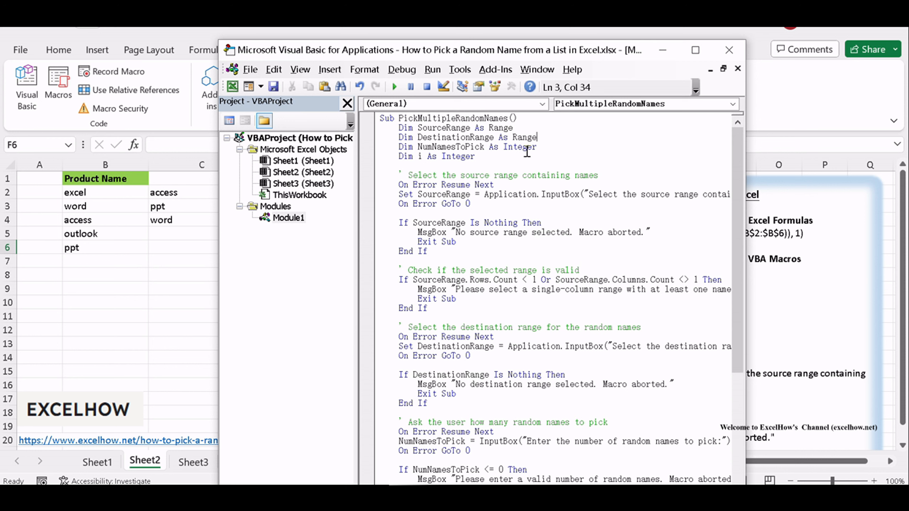
Save the workbook with the macro code and close the Visual Basic editor
key("F5")
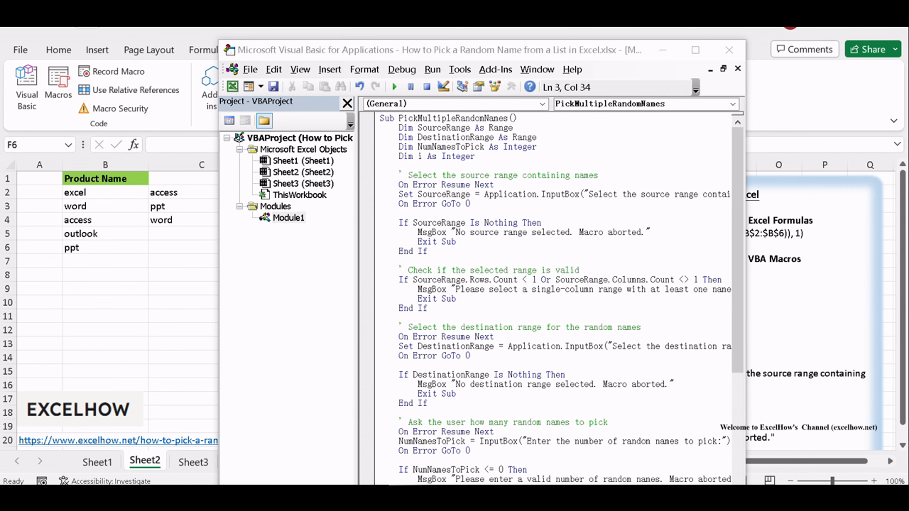
left_click(657, 194)
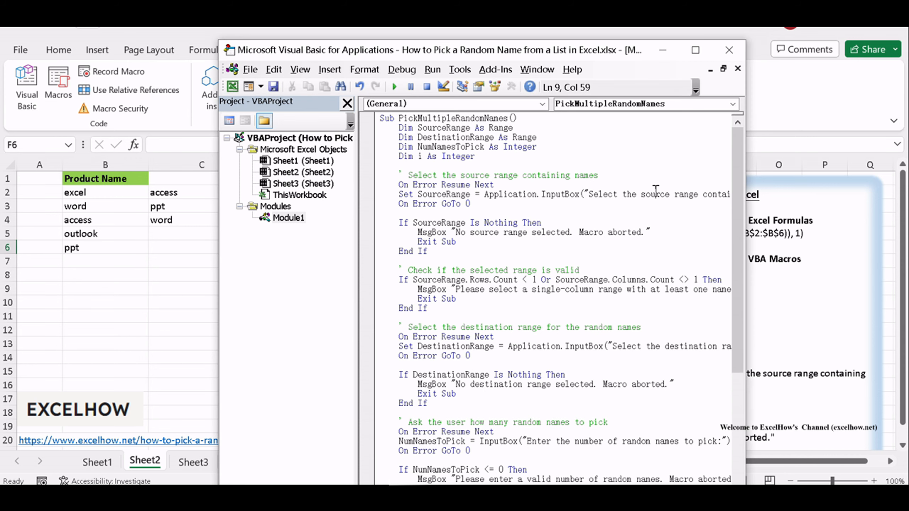
key("ctrl+s")
left_click(406, 318)
left_click(728, 49)
left_click(329, 302)
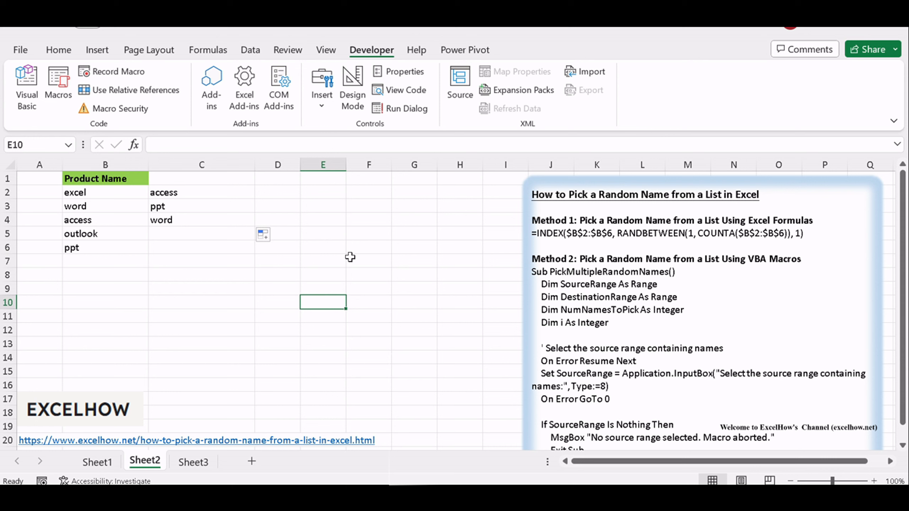
Run the PickMultipleRandomNames macro and give it B2:B6 as the source range of names
key("alt+F8")
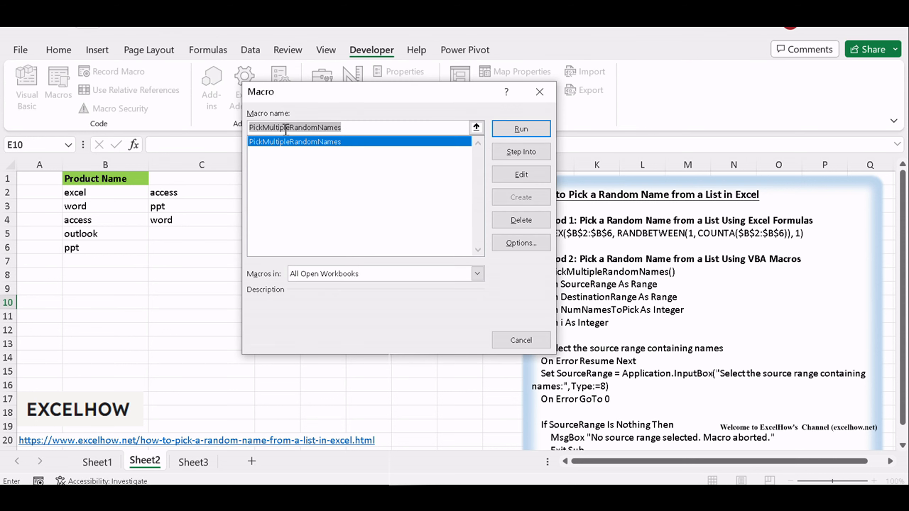
left_click(294, 147)
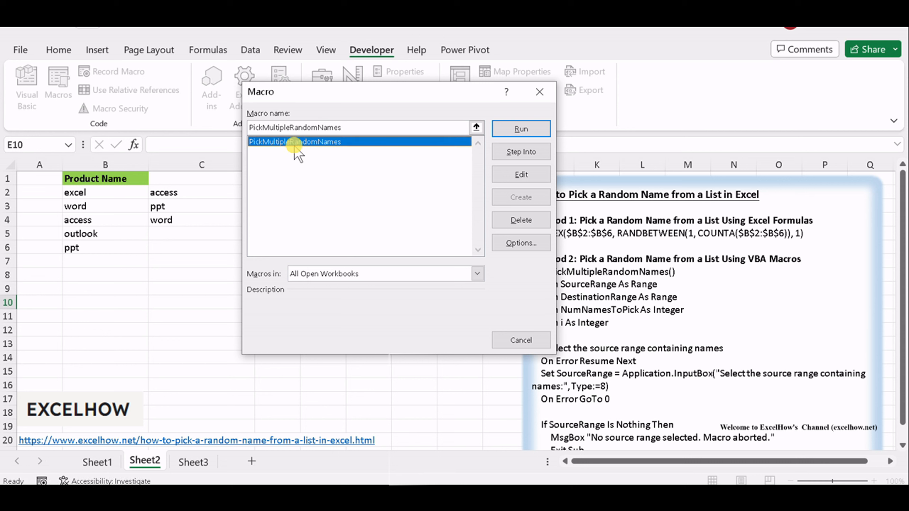
left_click(519, 127)
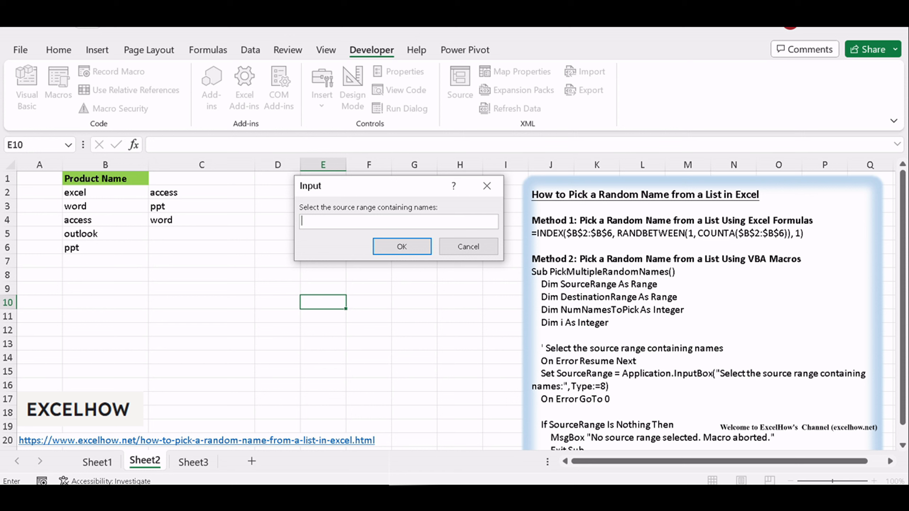
left_click(328, 184)
left_click_drag(81, 193, 76, 246)
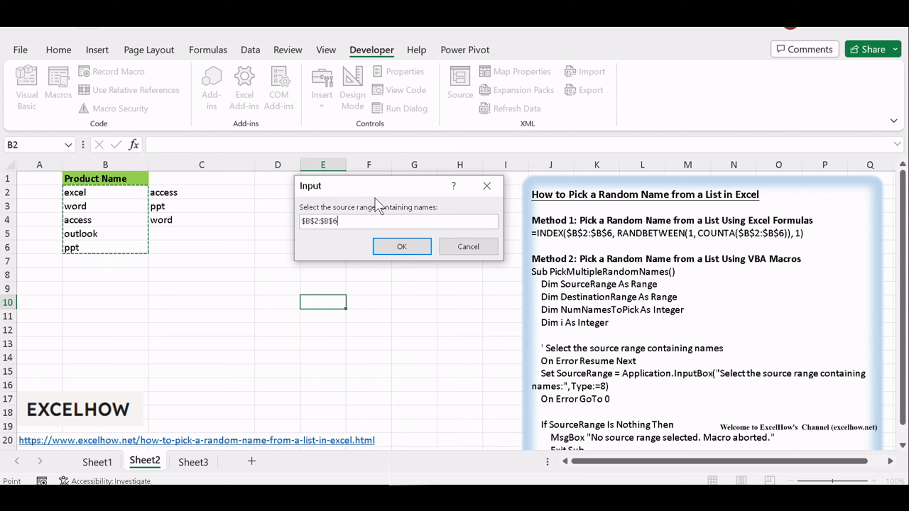
left_click(409, 245)
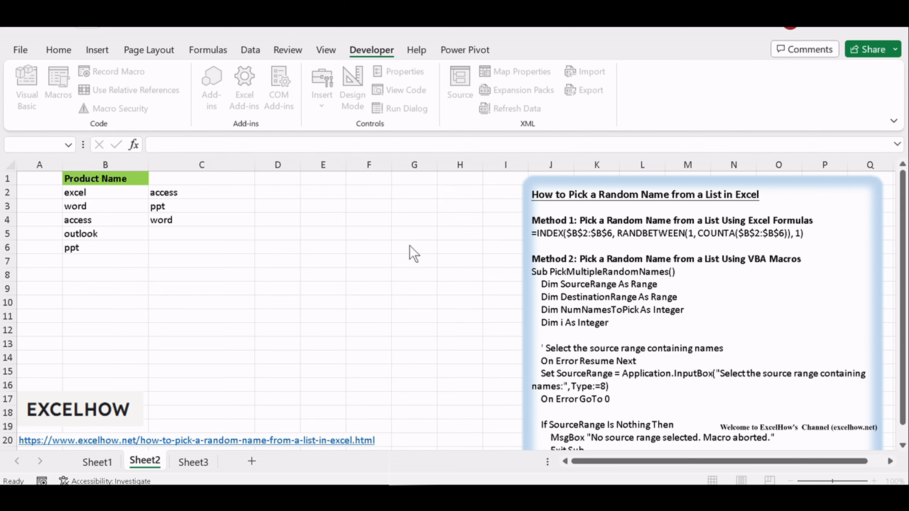
Give the macro cell D2 as the destination range for the random names
left_click(280, 207)
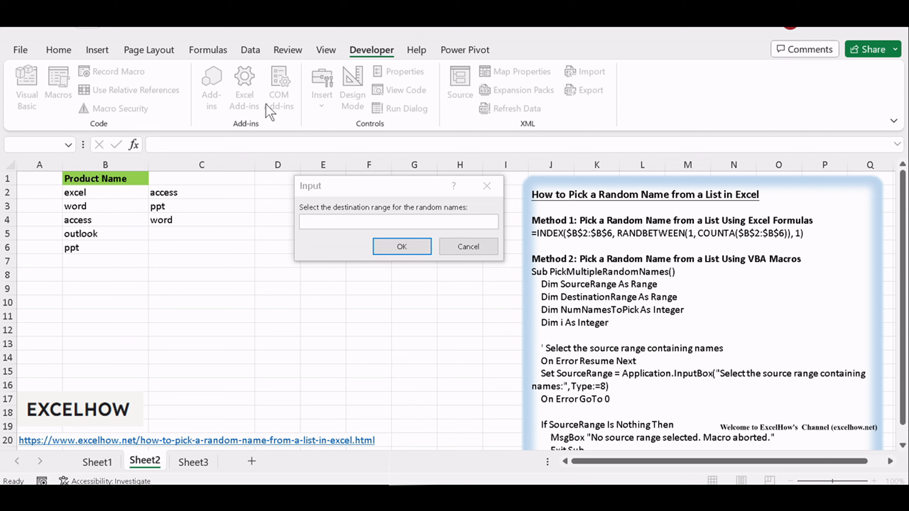
left_click(352, 182)
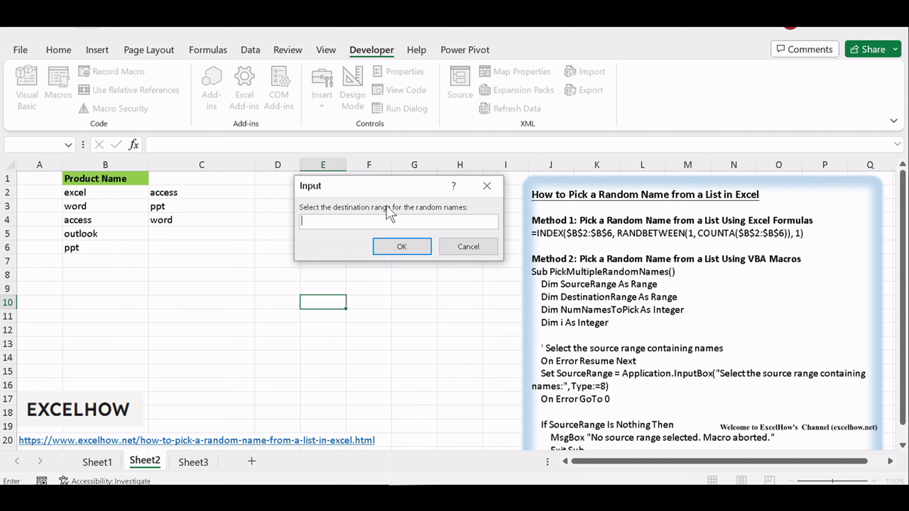
left_click(266, 191)
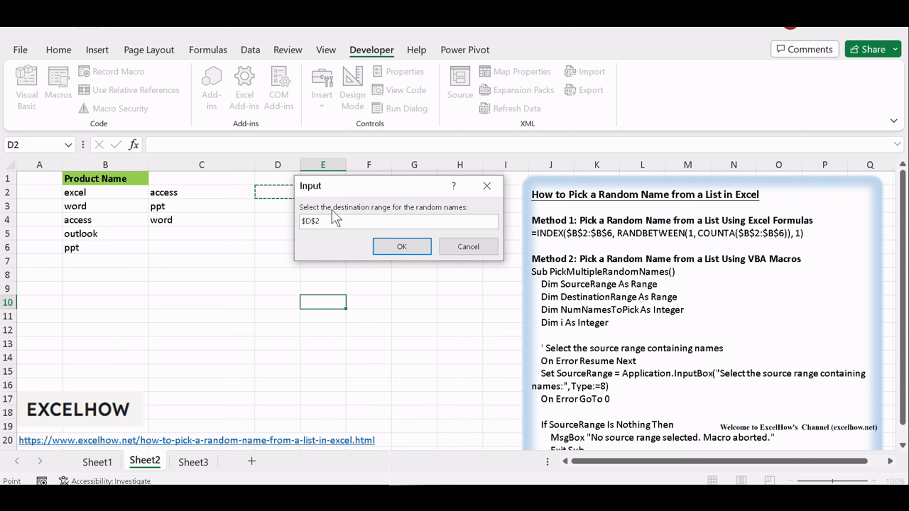
left_click(399, 246)
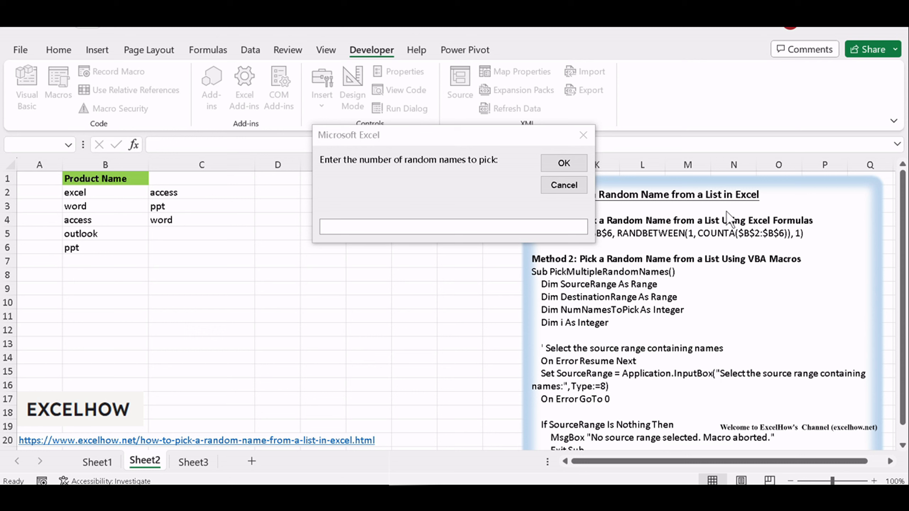
Set the number of random names to pick to 3 and finish the macro run
left_click(374, 152)
left_click(427, 221)
type("3")
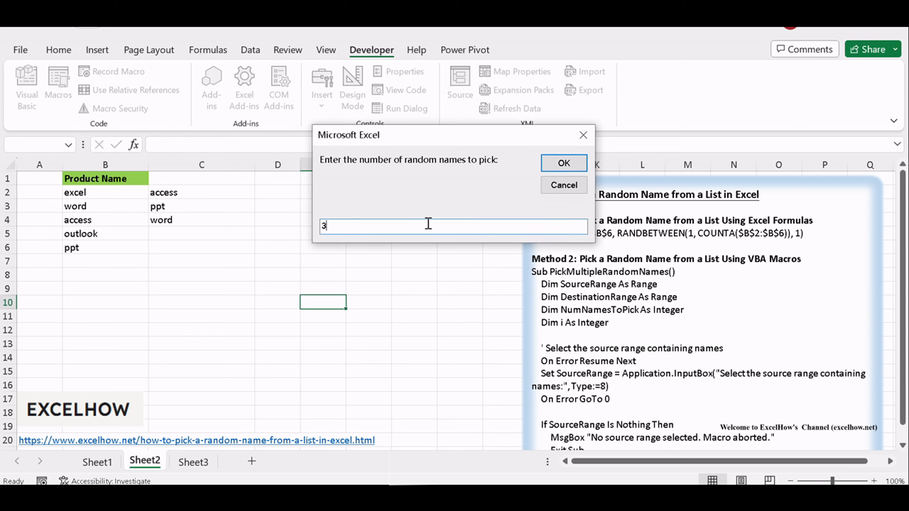
left_click(578, 161)
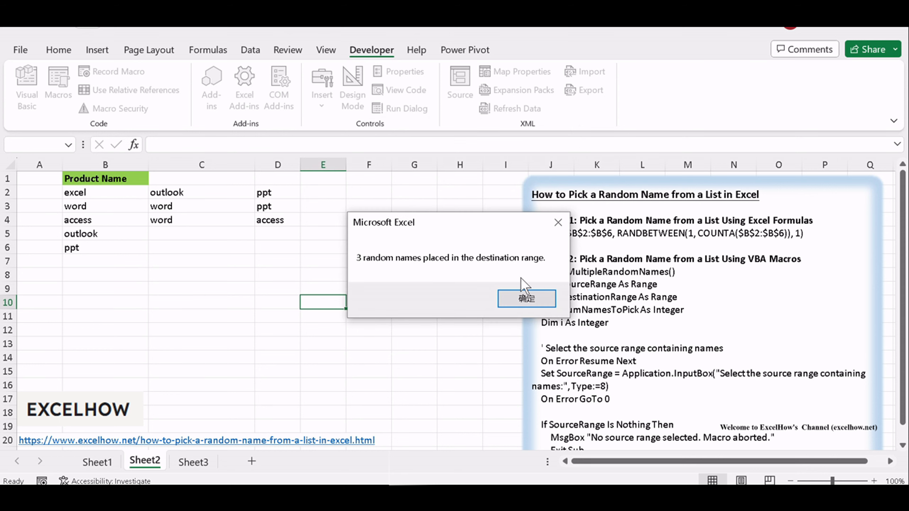
left_click(521, 298)
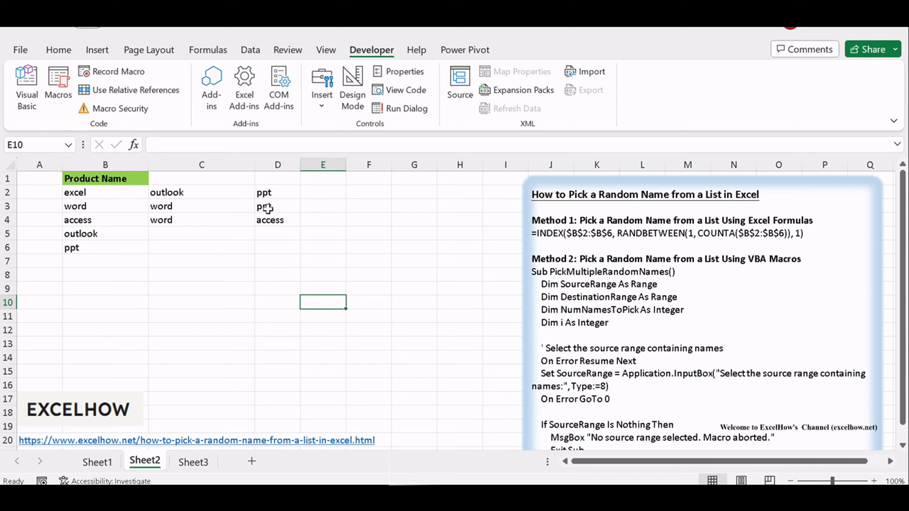
Review the random names the macro placed in D2:D4
left_click_drag(273, 189, 270, 219)
left_click(343, 219)
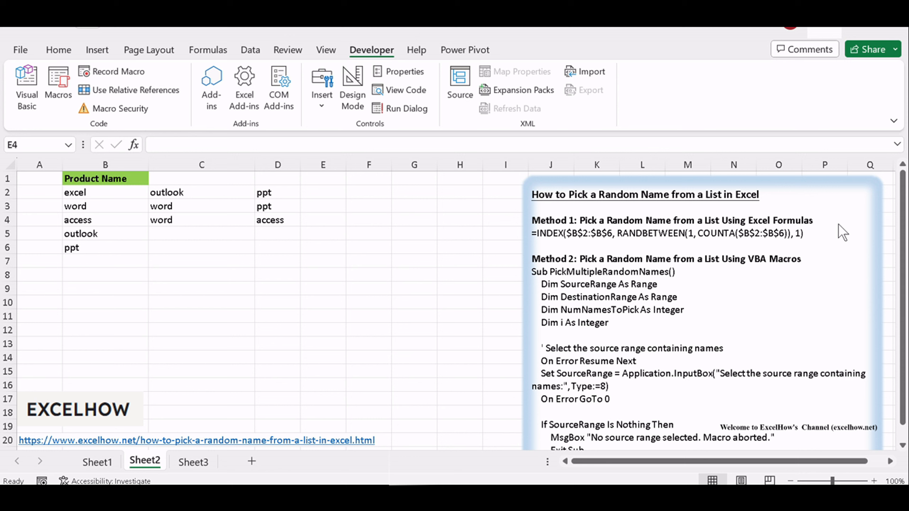
left_click(343, 284)
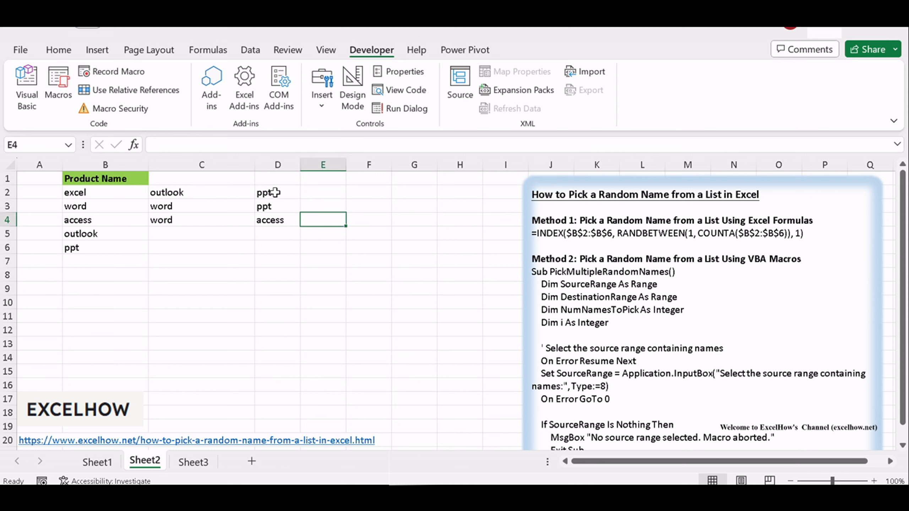
left_click_drag(276, 197, 271, 222)
left_click(296, 269)
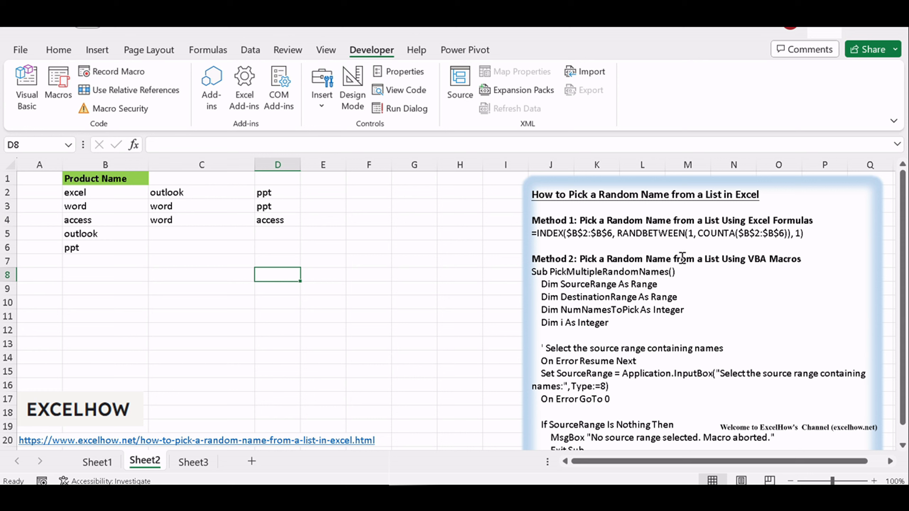
left_click(418, 290)
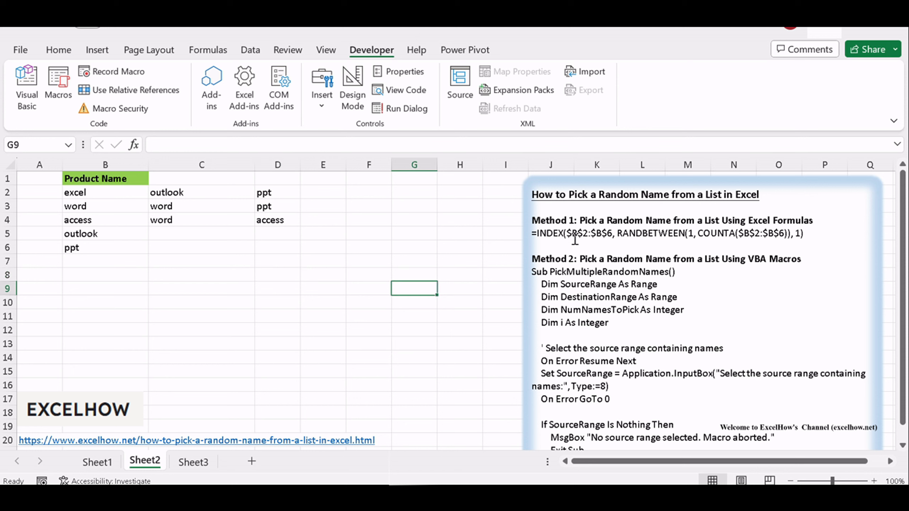